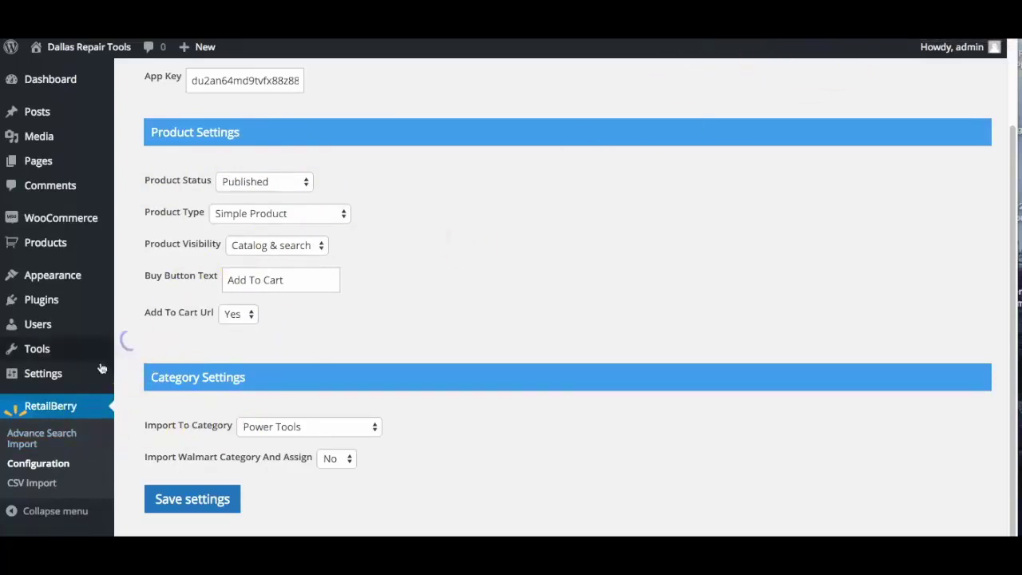
Fill the Advance Search Import form with DEWALT (from autocomplete) and the Electronics category.
left_click(39, 435)
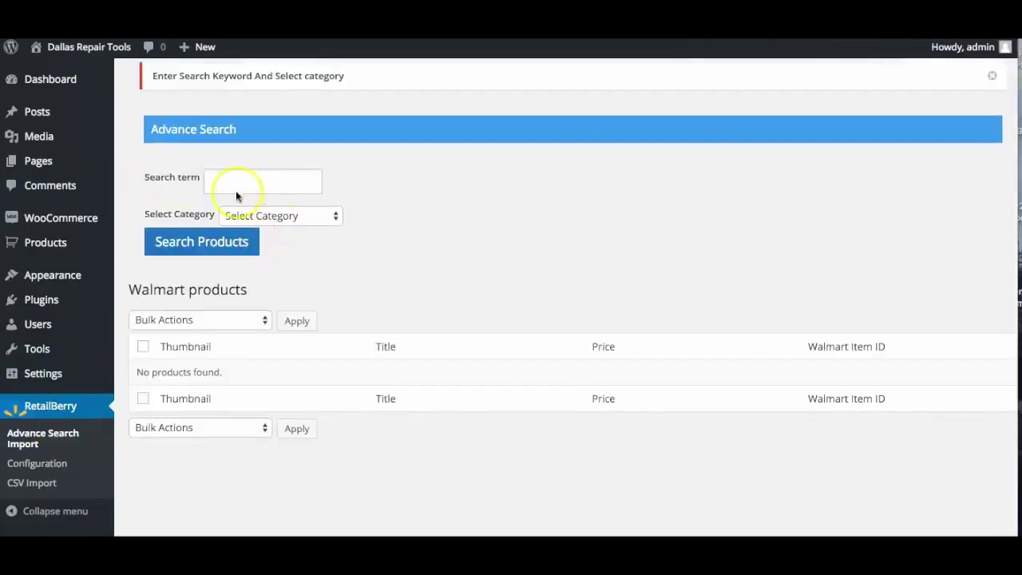
left_click(246, 182)
type("D")
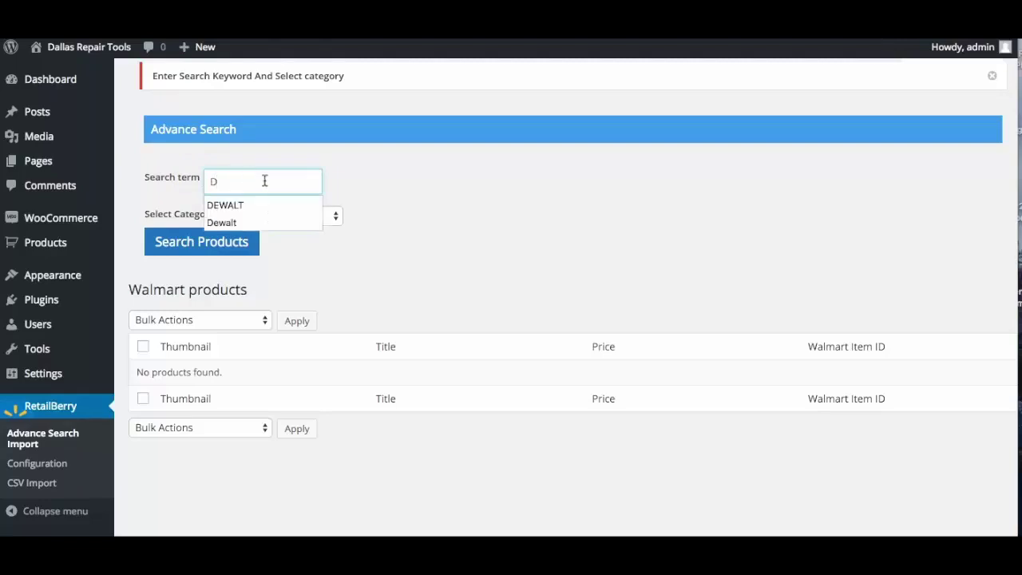
left_click(264, 201)
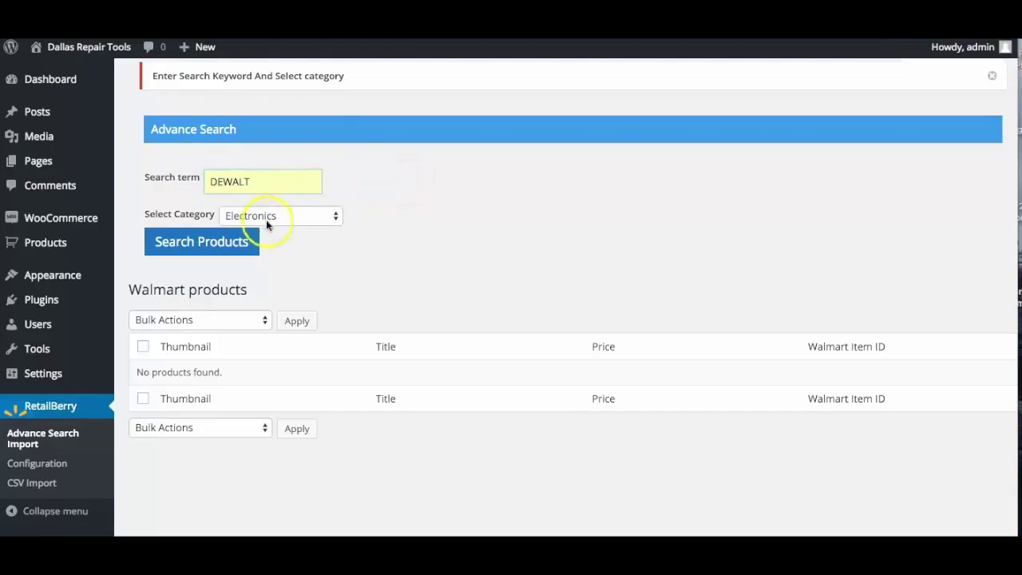
left_click(266, 216)
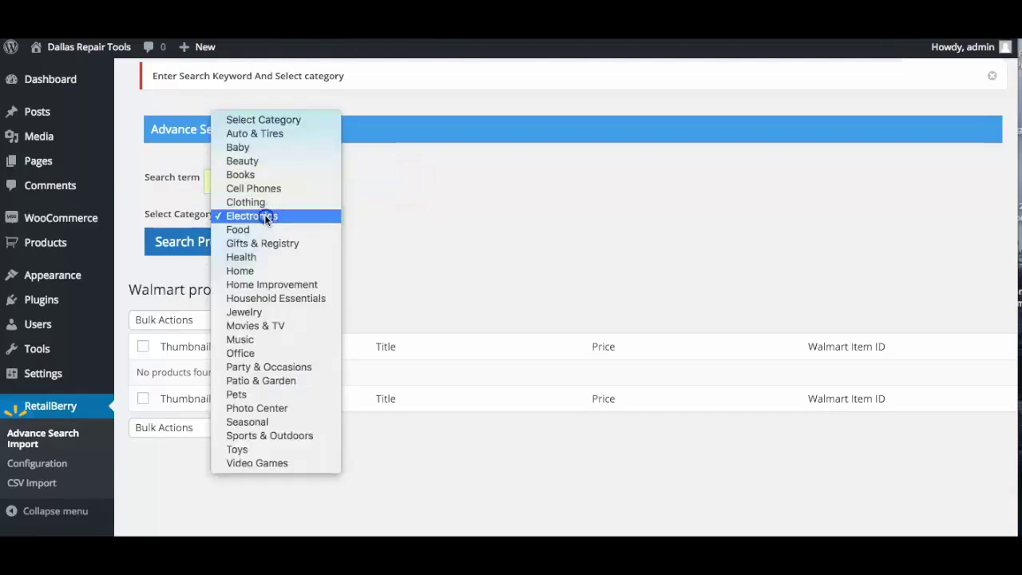
left_click(266, 217)
left_click(211, 248)
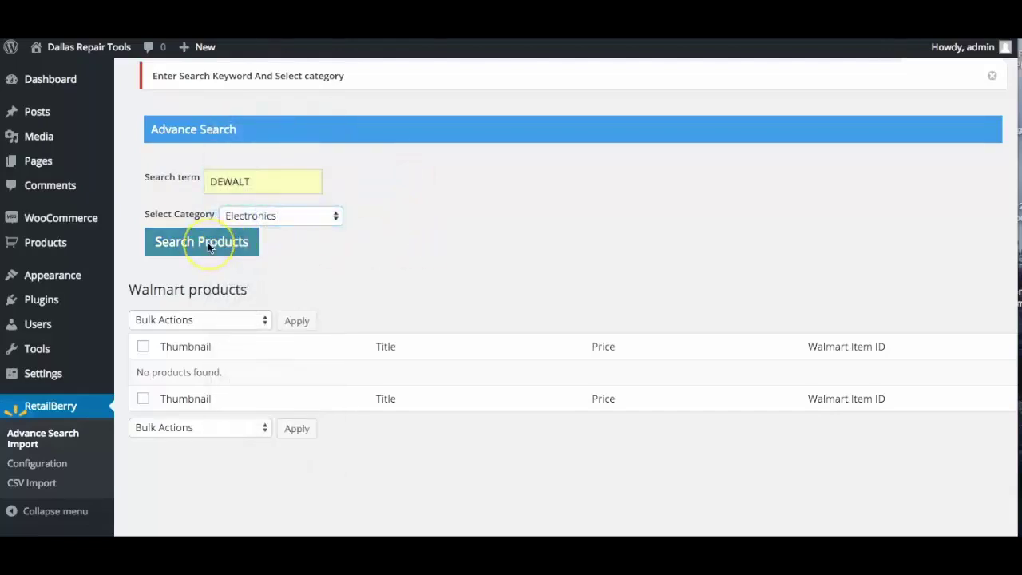
Run the DEWALT search and check the DC9310 charger and two DC9096 batteries.
left_click(209, 246)
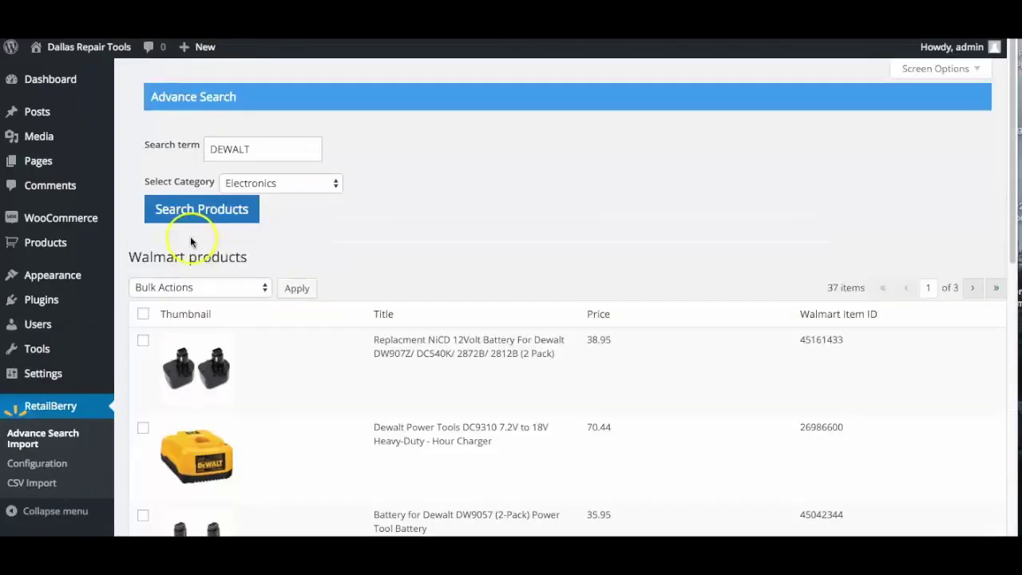
scroll(189, 239, "down", 1)
scroll(208, 235, "down", 2)
scroll(240, 272, "down", 5)
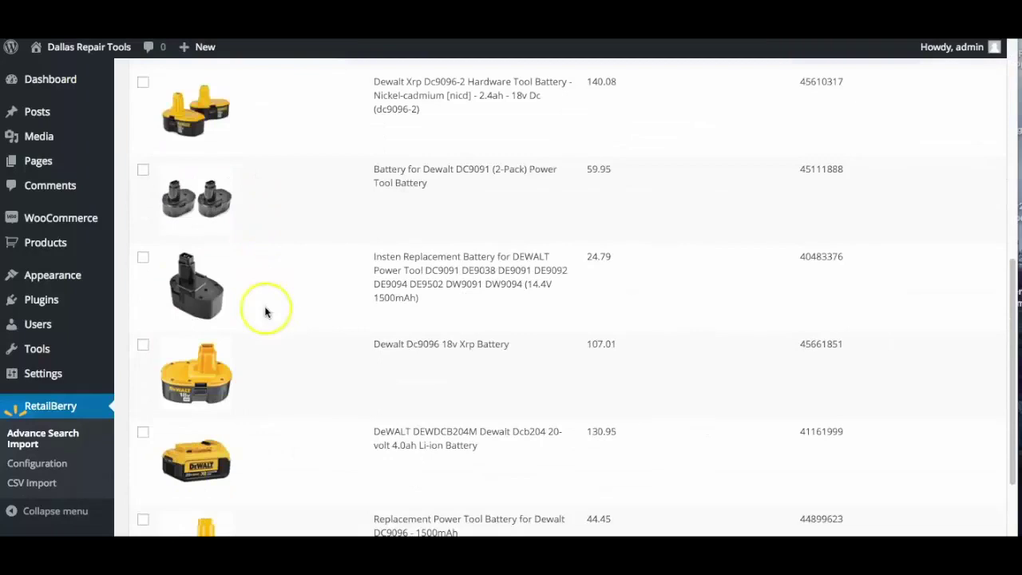
scroll(152, 343, "up", 3)
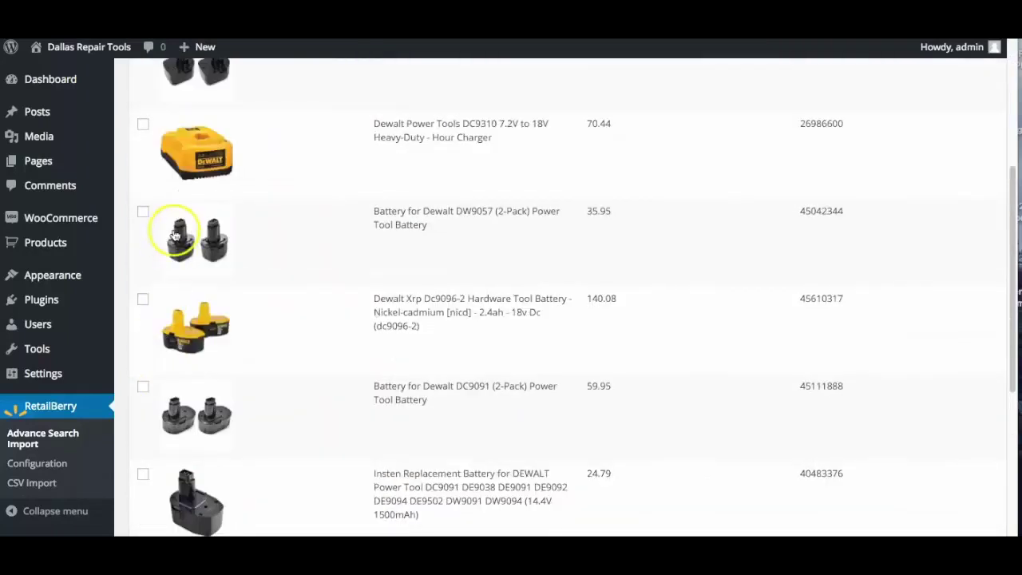
left_click(143, 146)
scroll(229, 274, "down", 3)
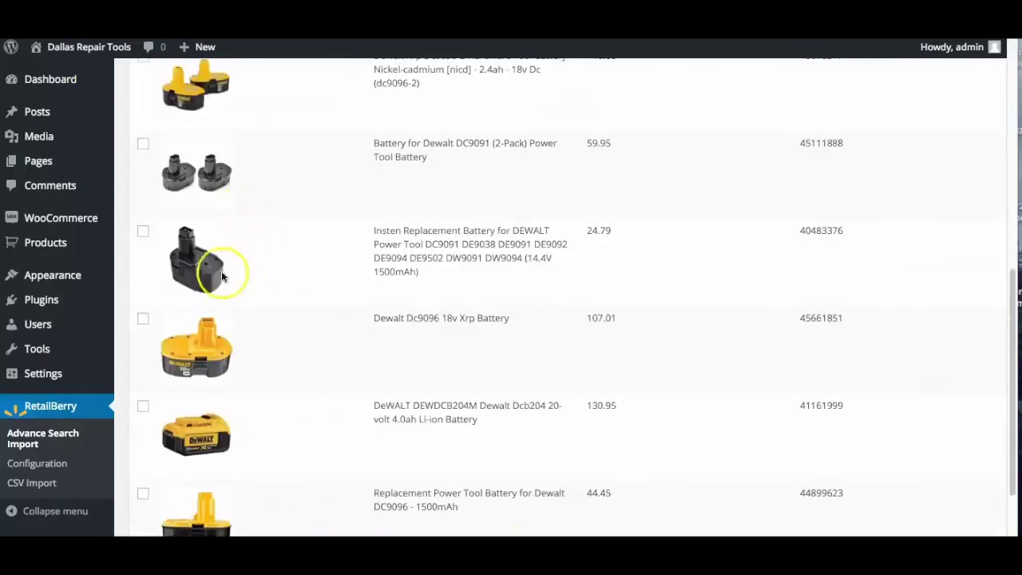
left_click(145, 323)
scroll(146, 328, "down", 1)
left_click(143, 421)
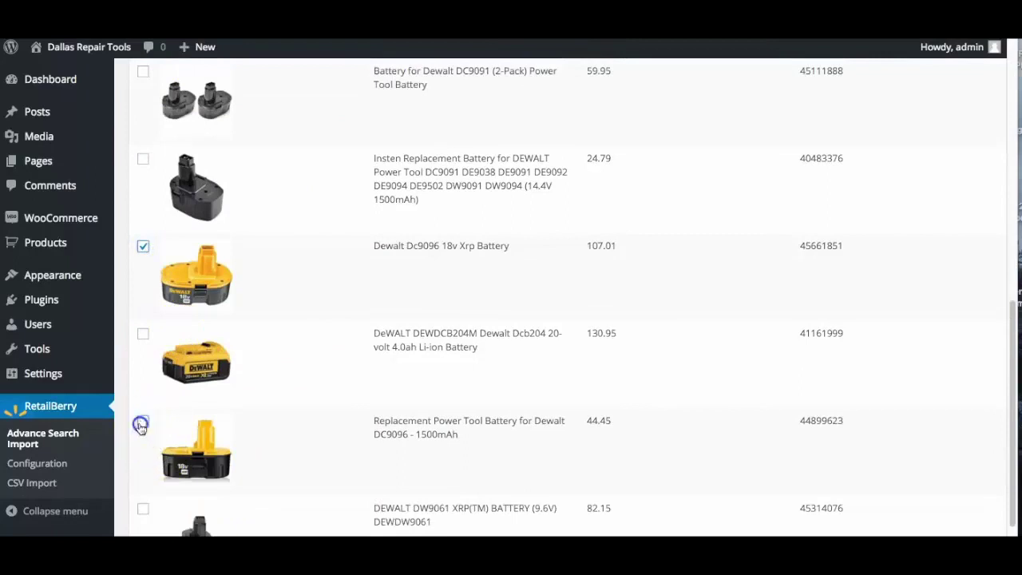
Apply the Import Selected products bulk action to the checked items.
scroll(335, 354, "up", 1)
scroll(326, 343, "up", 5)
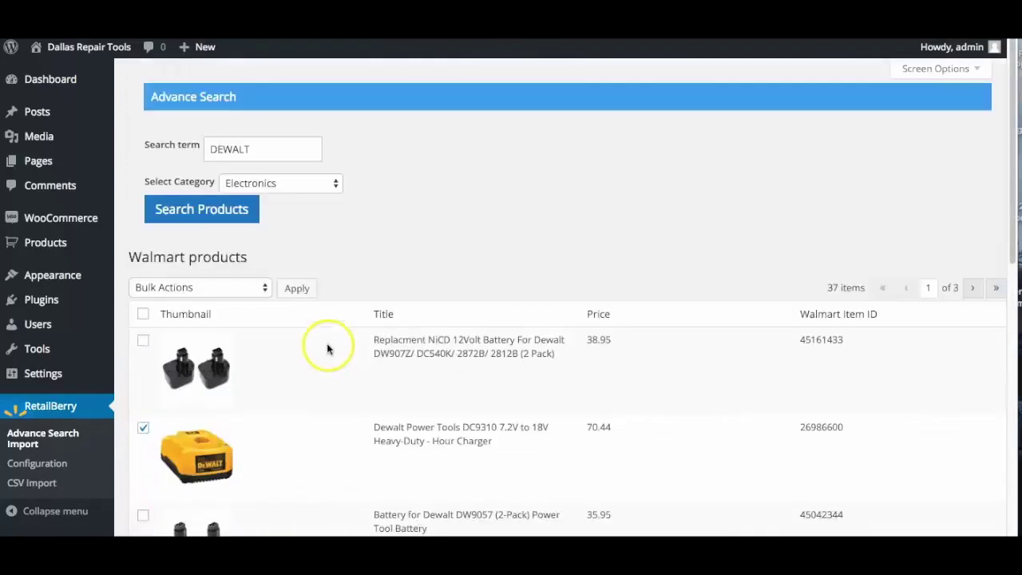
scroll(223, 289, "down", 1)
left_click(217, 186)
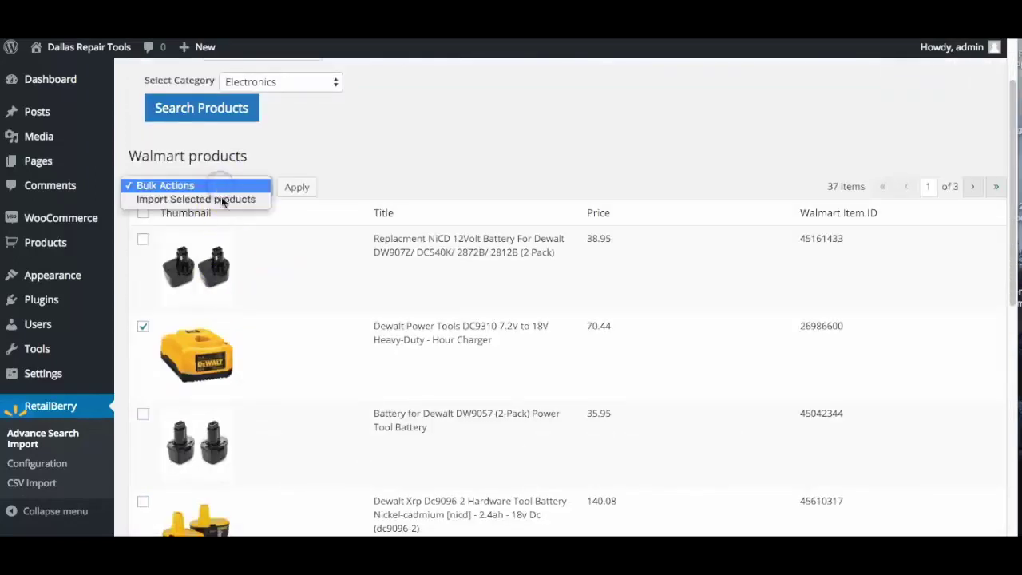
left_click(223, 200)
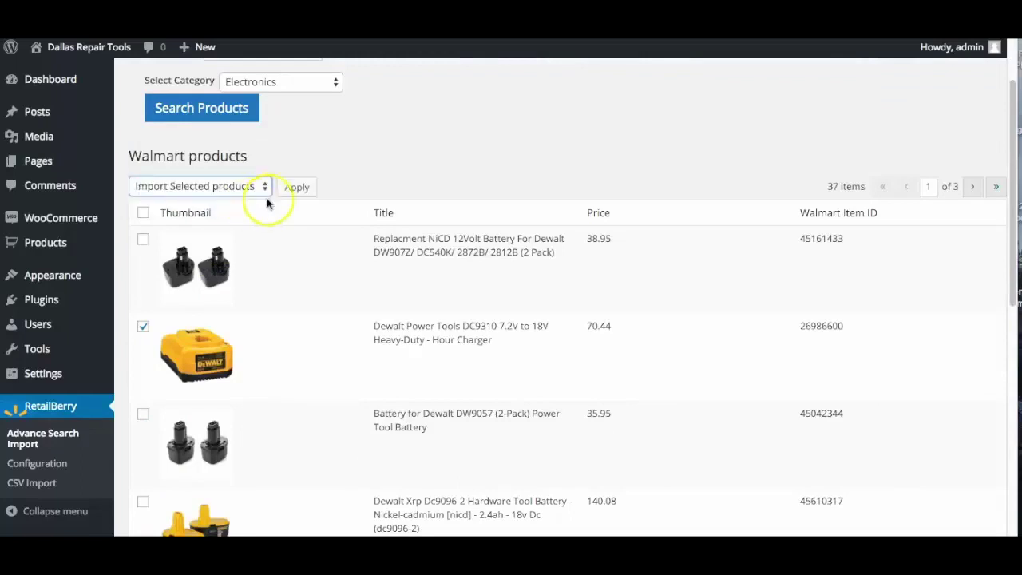
left_click(291, 188)
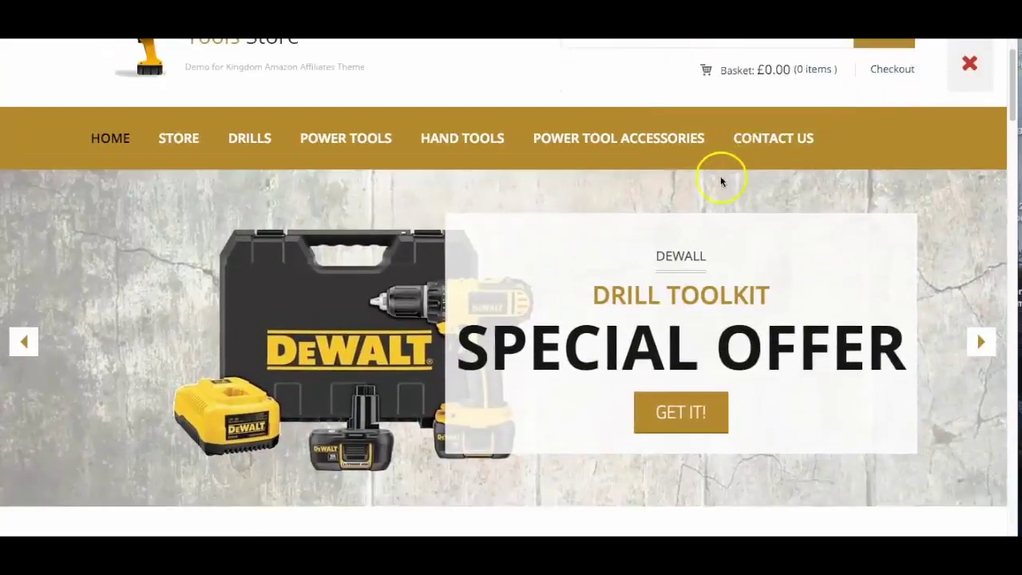
Scroll through the storefront home page, then bring up the Automotive demo store.
scroll(714, 183, "down", 3)
scroll(714, 189, "down", 2)
scroll(714, 192, "down", 2)
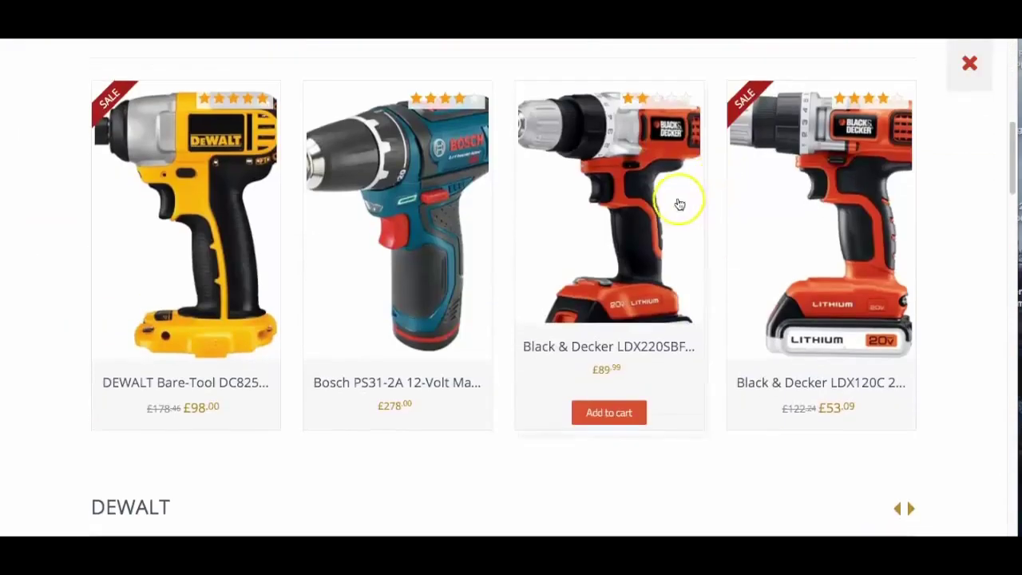
scroll(679, 205, "down", 3)
scroll(676, 203, "down", 1)
scroll(675, 203, "down", 1)
scroll(674, 206, "down", 2)
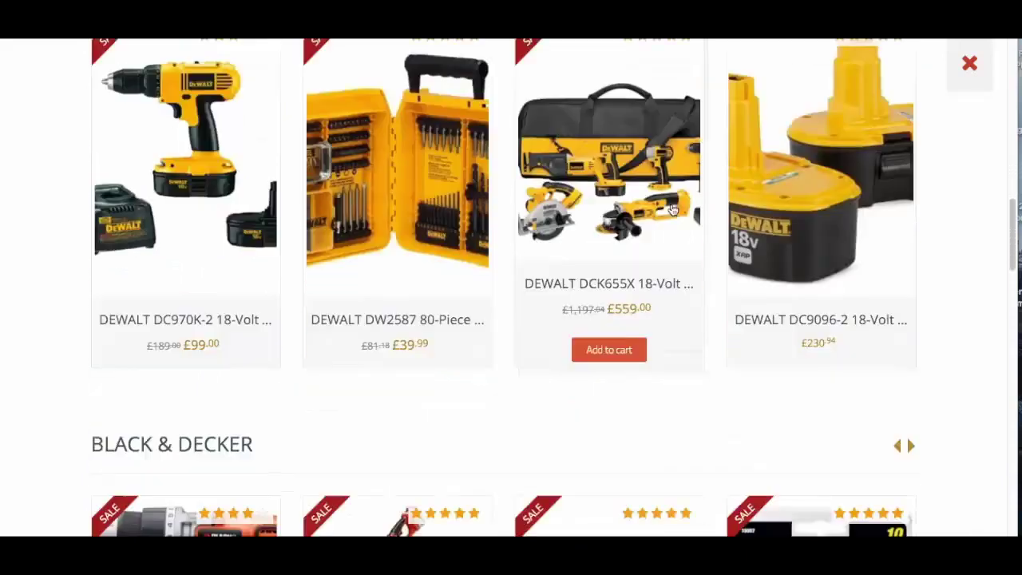
scroll(671, 209, "down", 1)
scroll(671, 209, "down", 1)
scroll(673, 211, "up", 4)
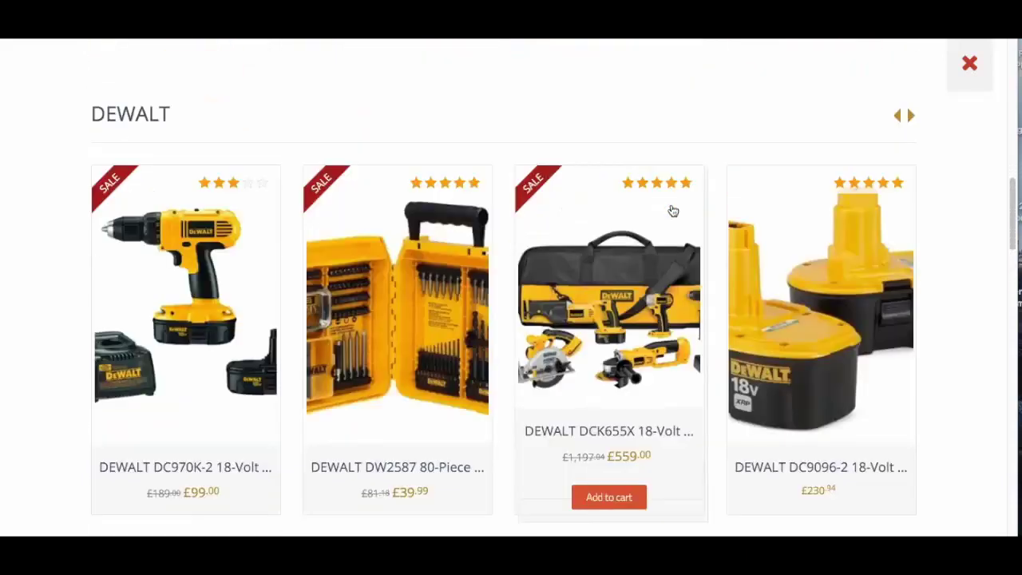
scroll(734, 216, "up", 10)
left_click(793, 222)
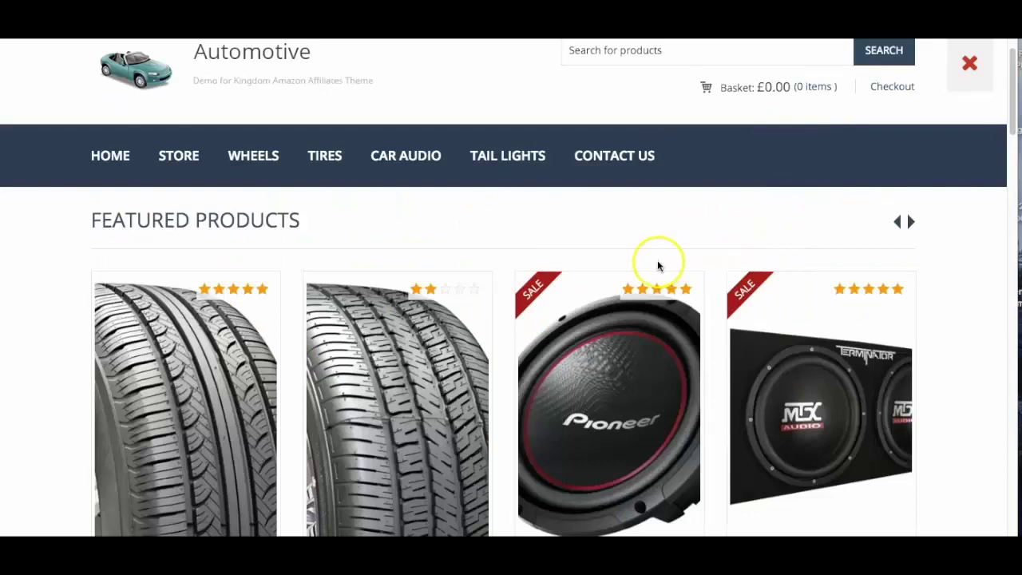
Browse the Gaming Store's Featured Products and Consoles, then return to the RetailBerry results.
scroll(581, 237, "down", 3)
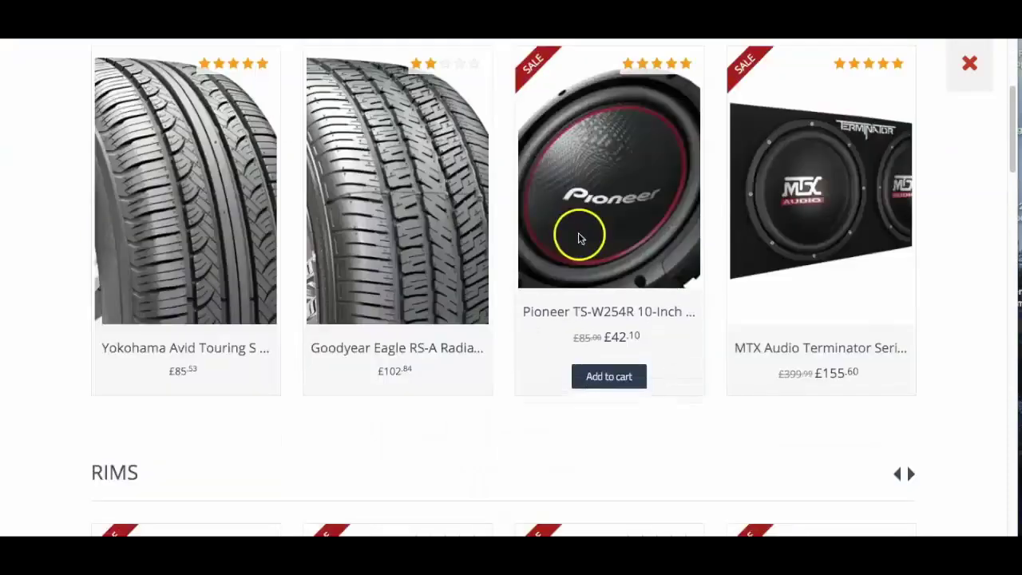
scroll(208, 191, "down", 2)
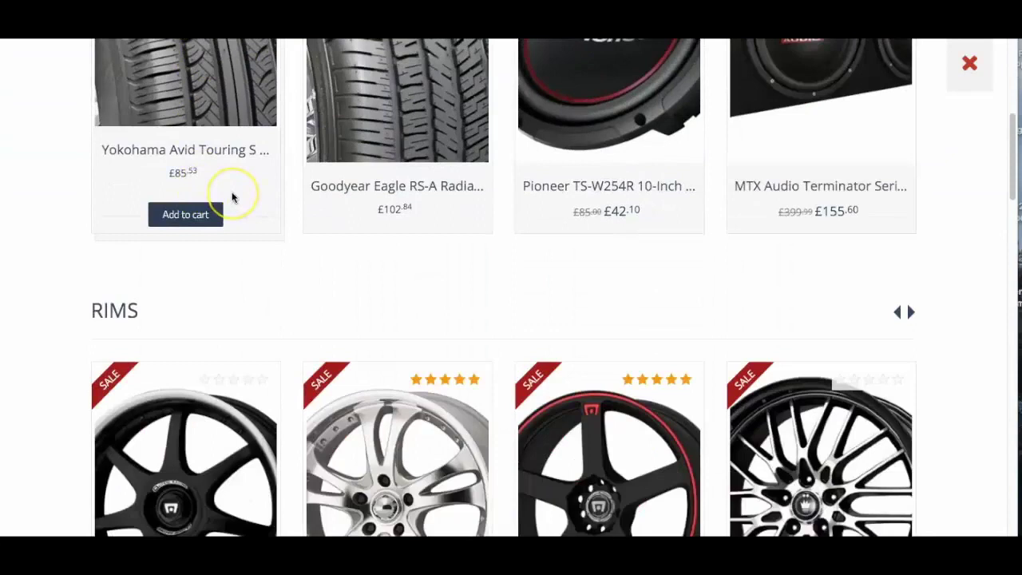
scroll(227, 196, "down", 3)
scroll(231, 196, "down", 3)
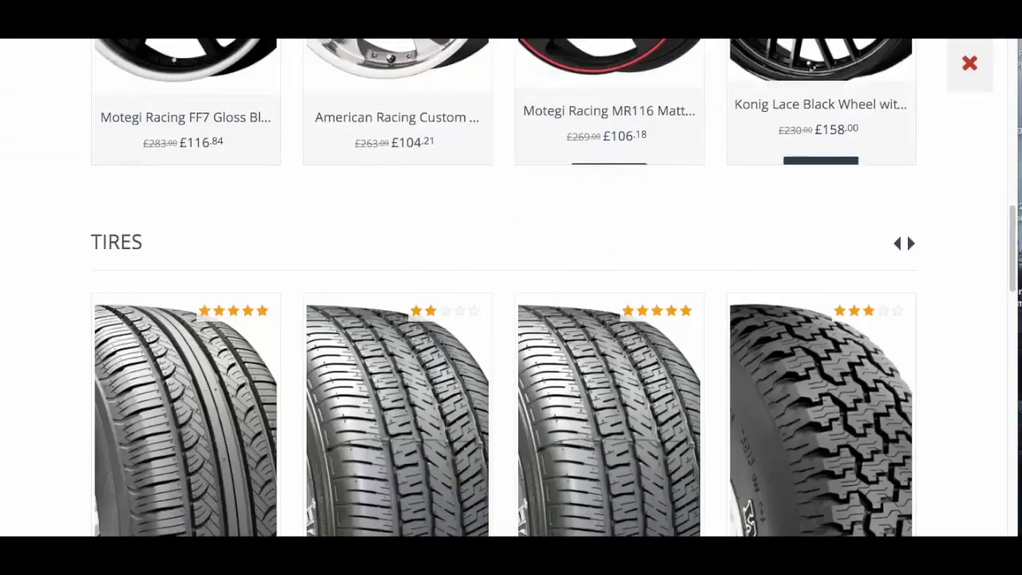
key("Home")
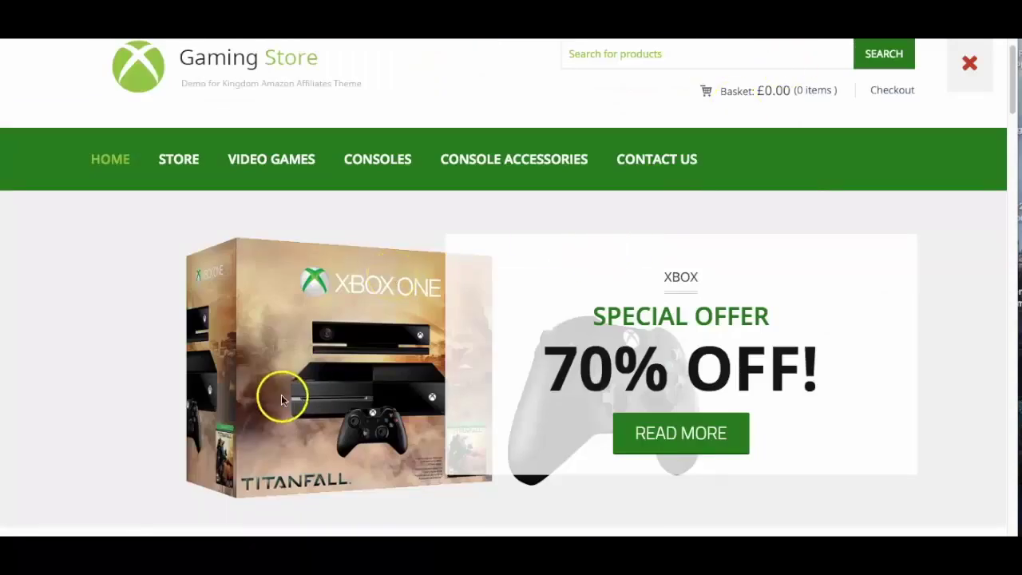
scroll(299, 349, "down", 5)
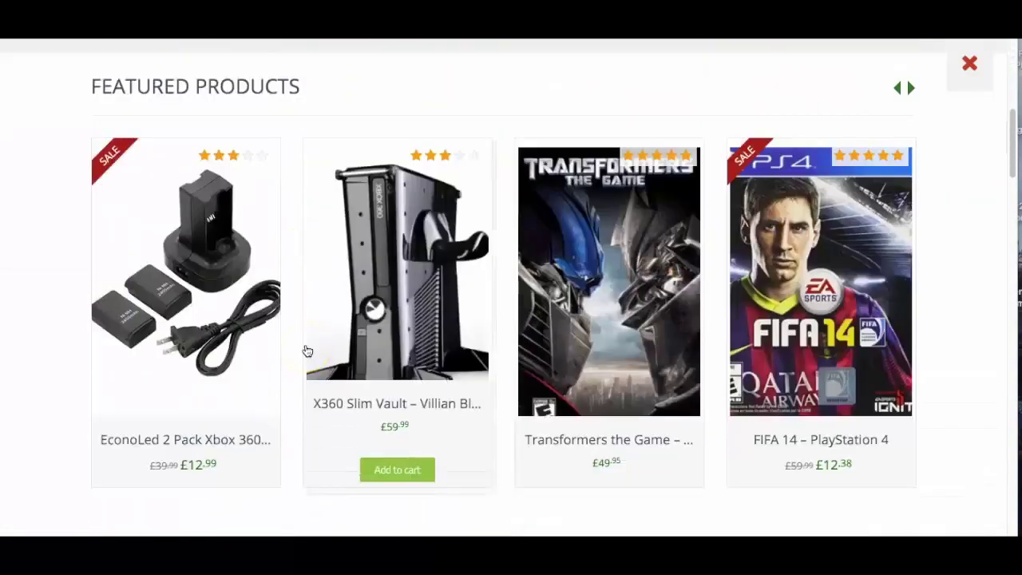
scroll(305, 349, "down", 1)
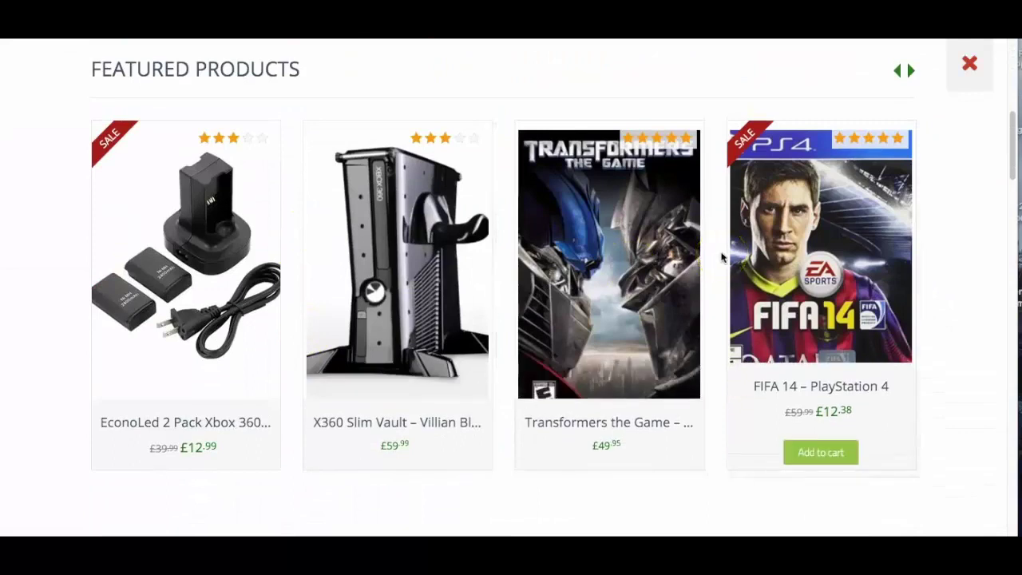
scroll(715, 280, "down", 3)
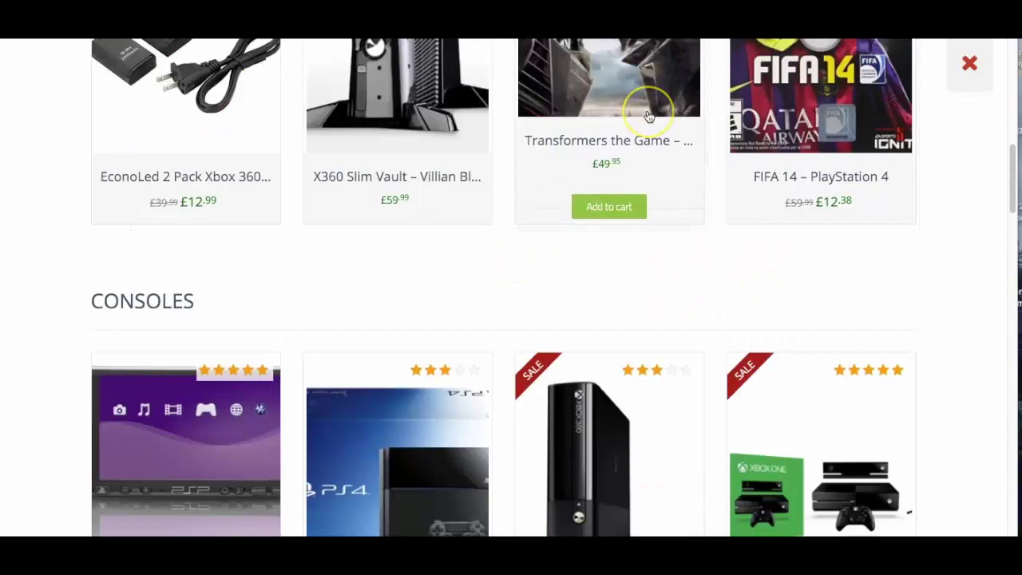
mouse_move(609, 288)
left_click(688, 62)
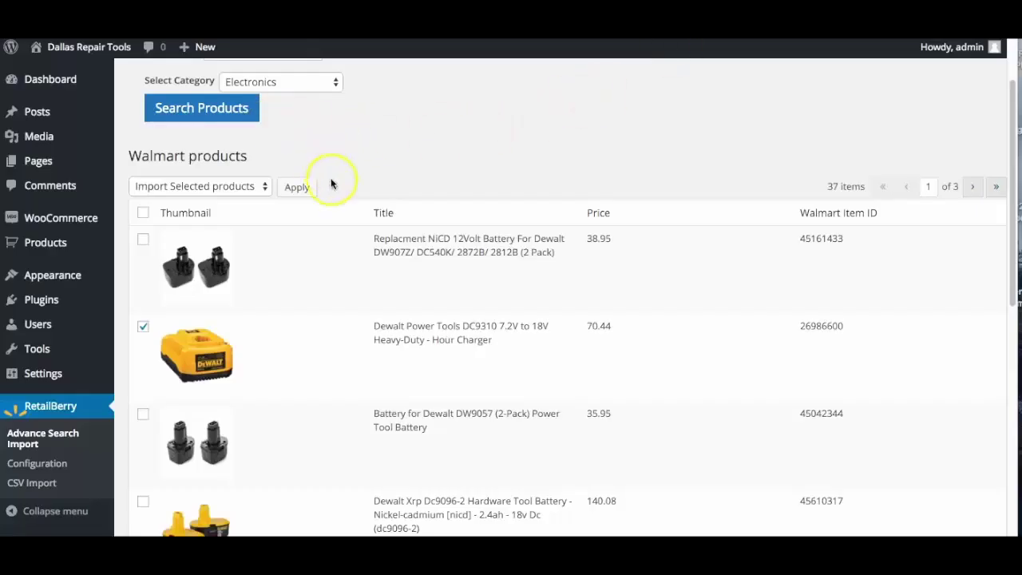
scroll(335, 192, "up", 2)
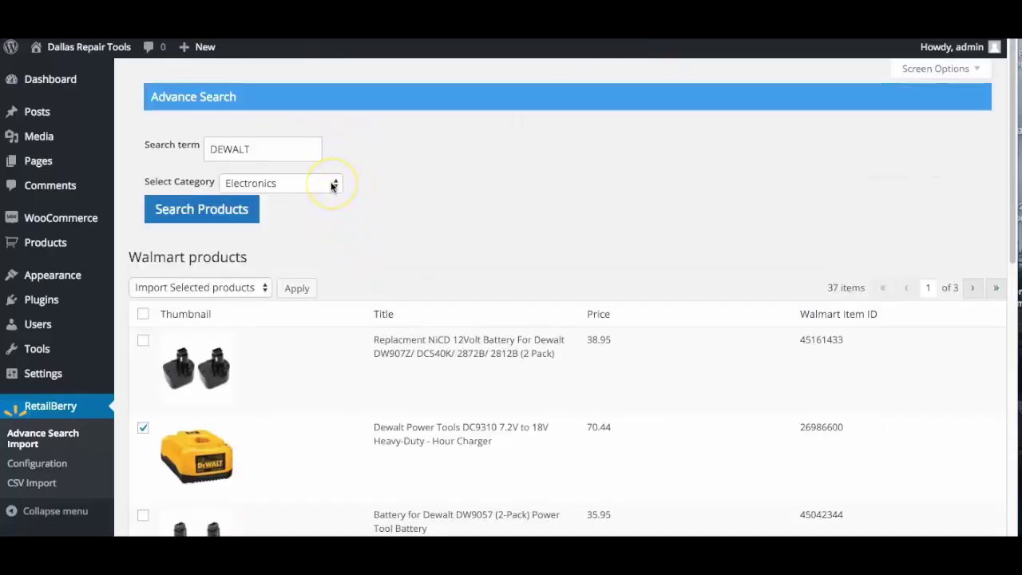
Replace DEWALT with 'tv' and search Walmart's Electronics category, yielding 110,304 items.
left_click(334, 185)
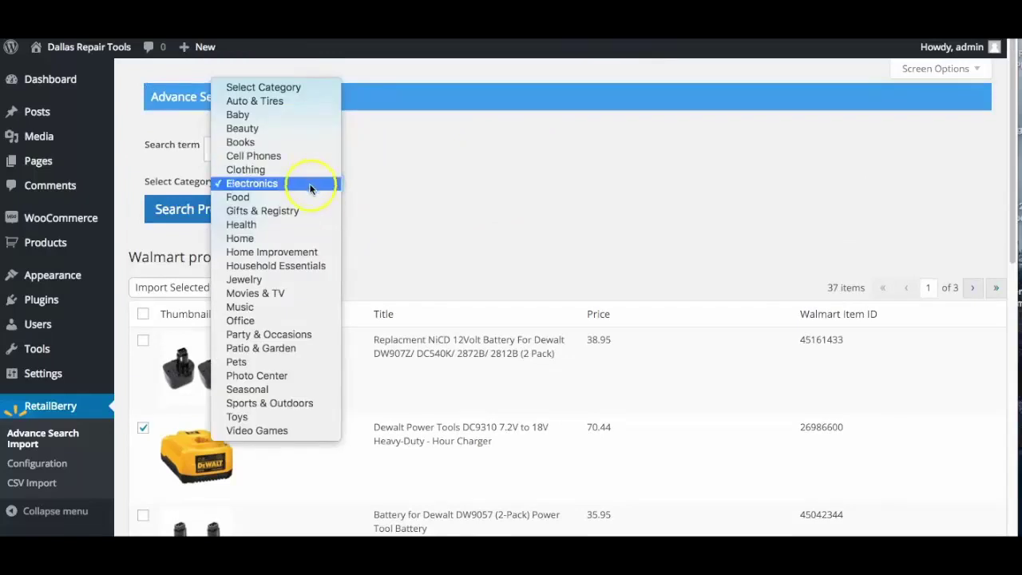
left_click(312, 188)
double_click(265, 150)
type("t")
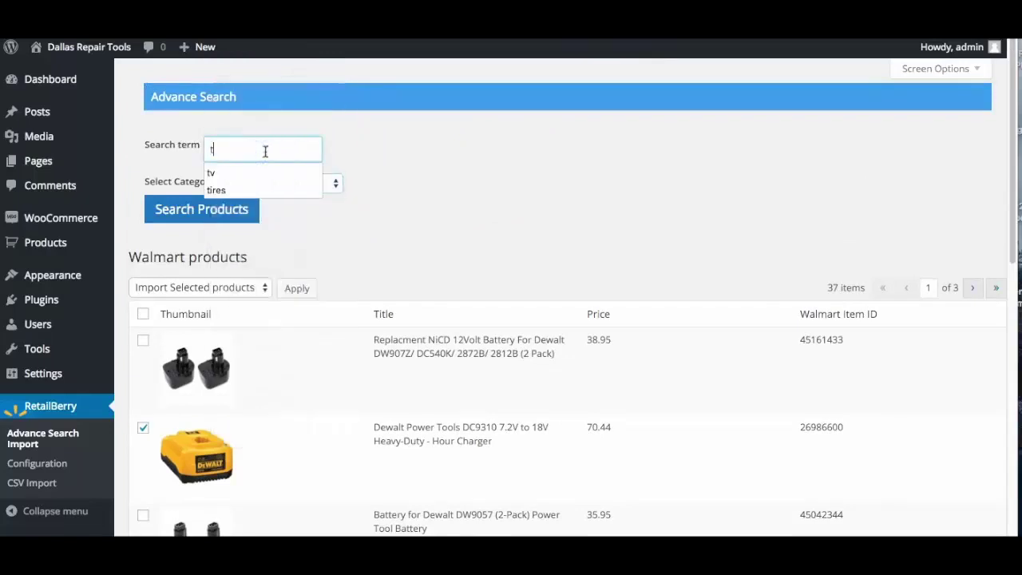
type("v")
key("BackSpace")
key("BackSpace")
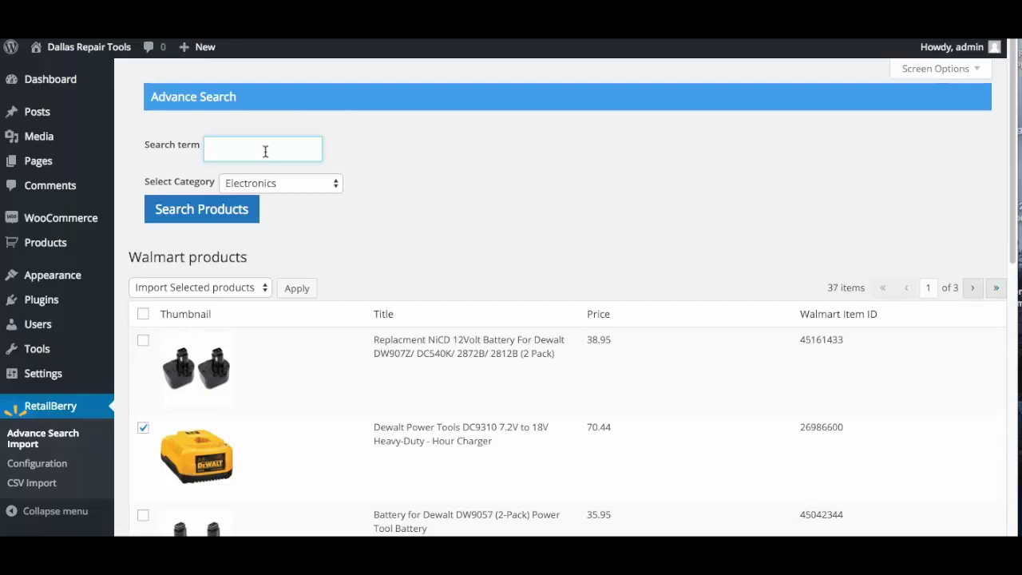
type("tv")
left_click(461, 165)
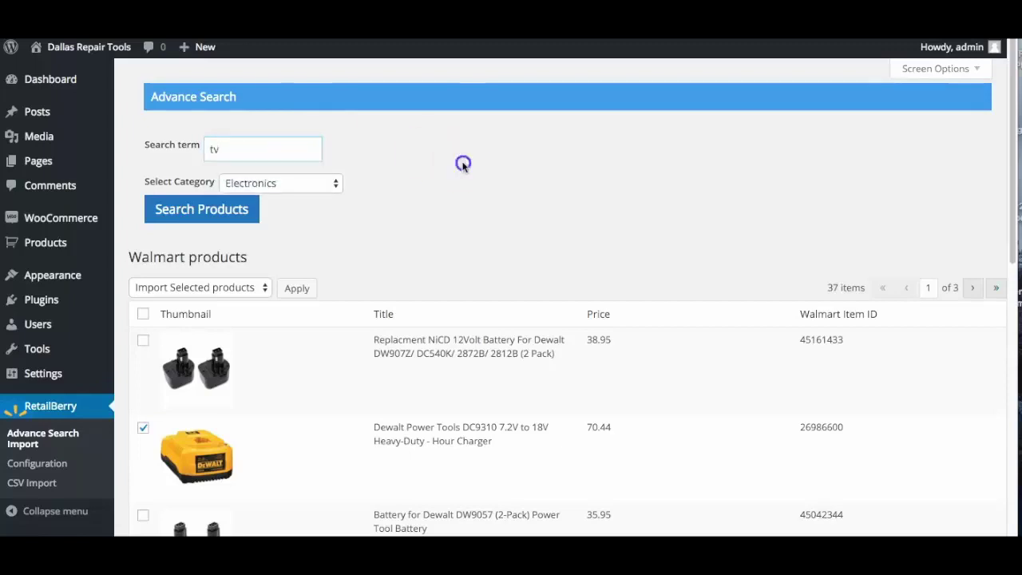
left_click(243, 216)
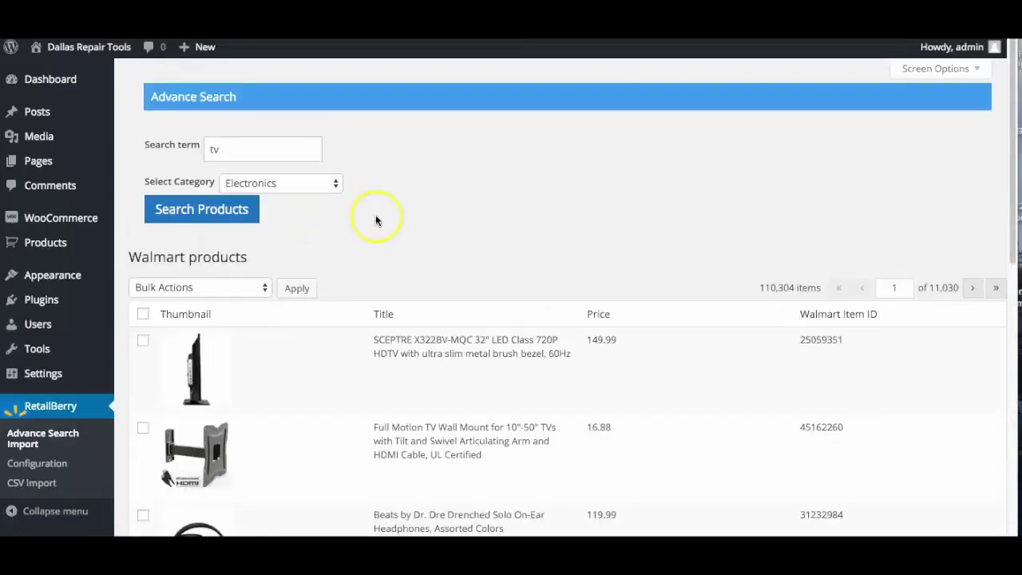
Look through the first page of tv results and advance to page 2.
scroll(377, 216, "down", 2)
scroll(371, 200, "down", 5)
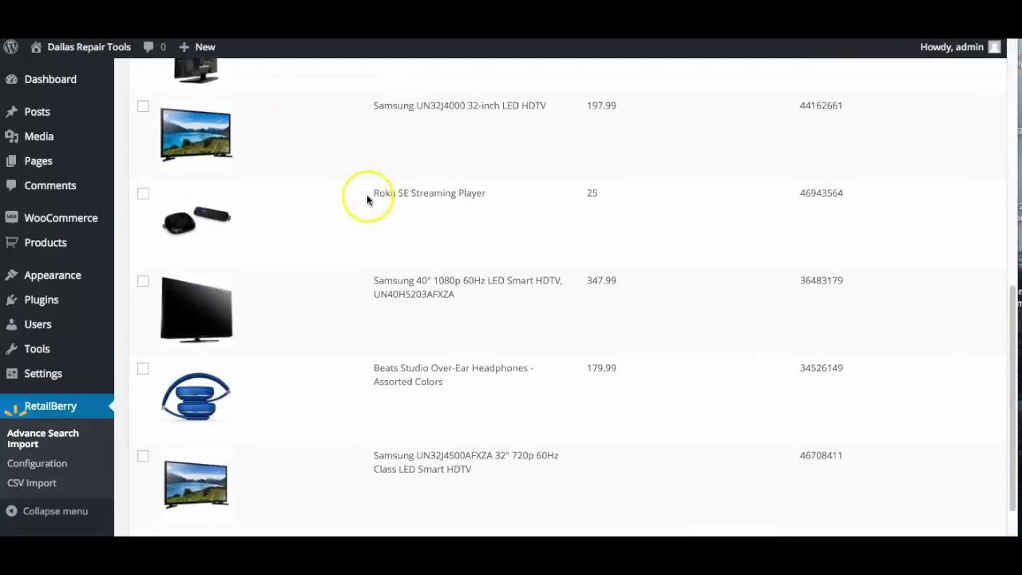
scroll(365, 202, "down", 1)
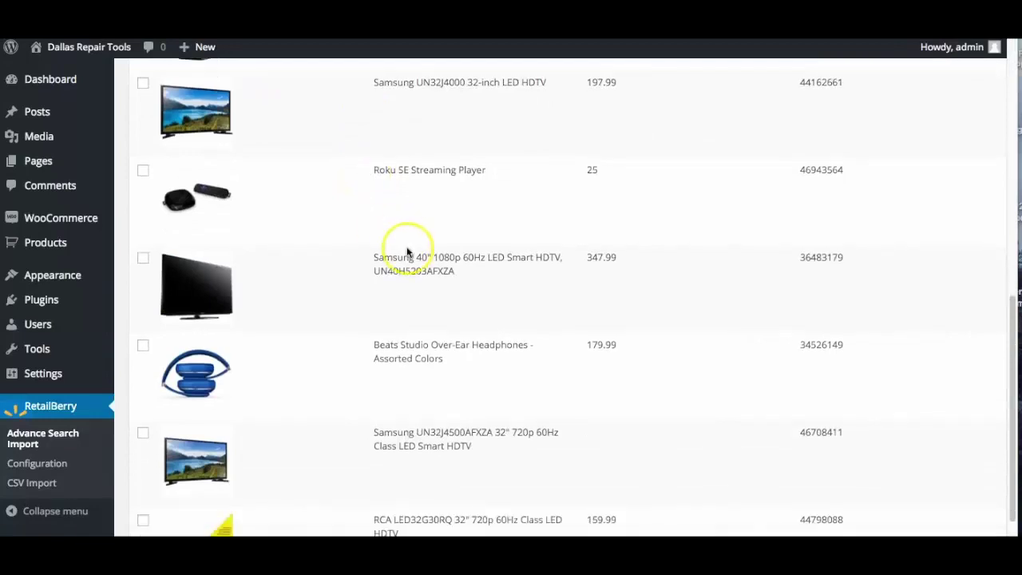
scroll(282, 200, "up", 2)
scroll(269, 189, "up", 2)
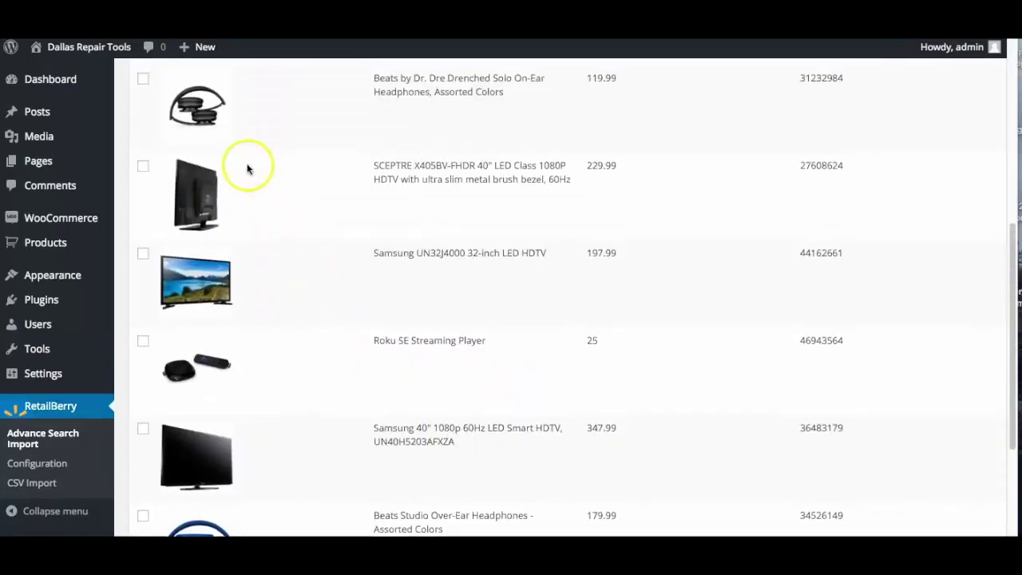
scroll(248, 167, "up", 1)
scroll(326, 183, "up", 3)
scroll(248, 184, "down", 5)
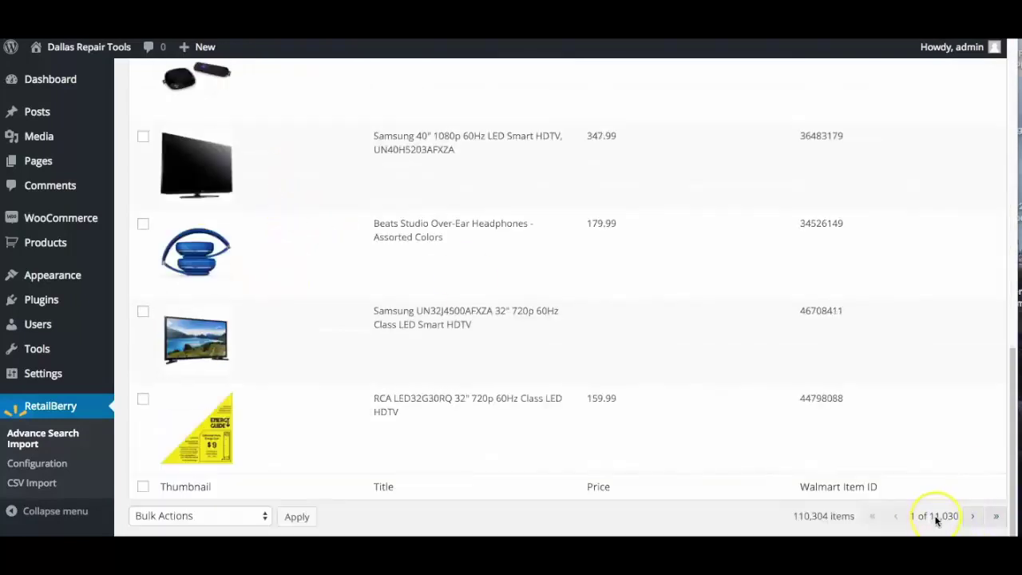
left_click(789, 521)
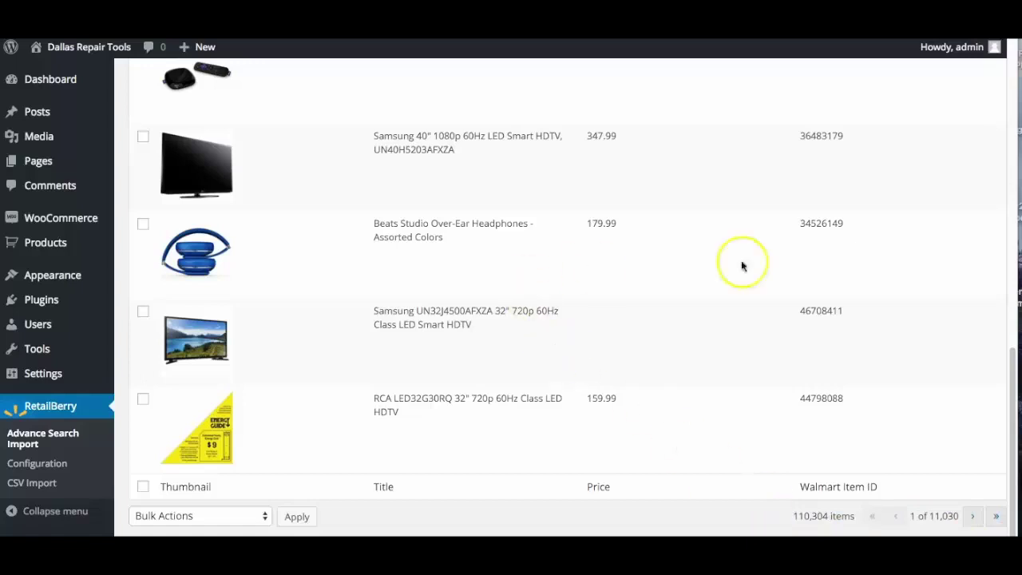
left_click(966, 516)
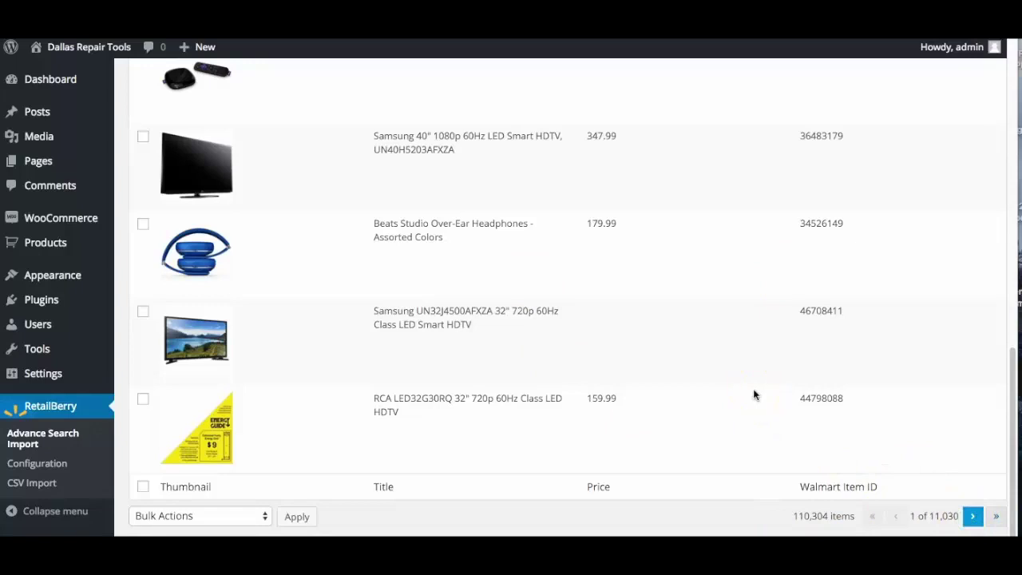
Advance the tv results to page 3, led by the VIZIO 29" sound bar.
scroll(754, 394, "down", 5)
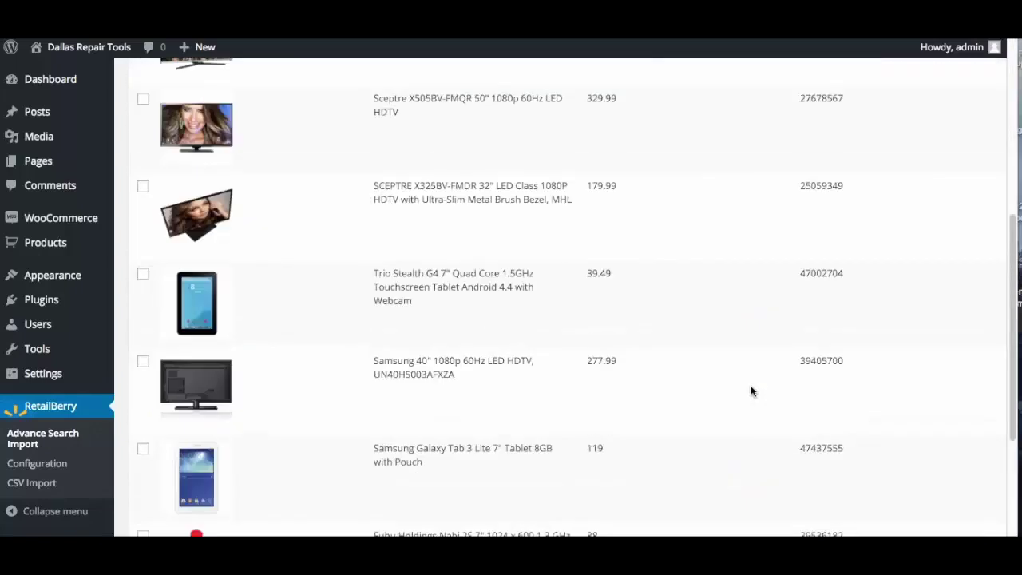
scroll(793, 410, "down", 4)
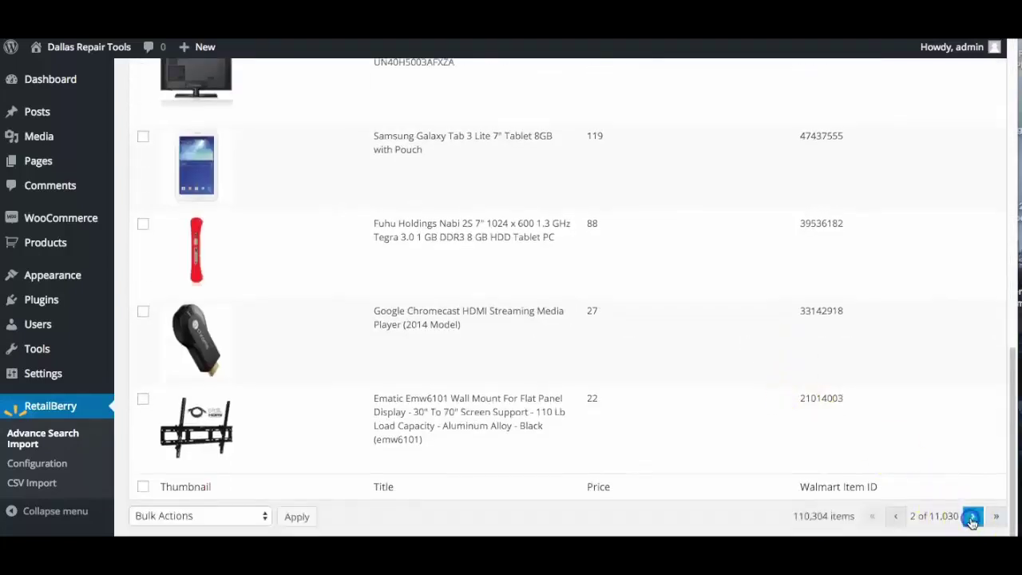
left_click(970, 516)
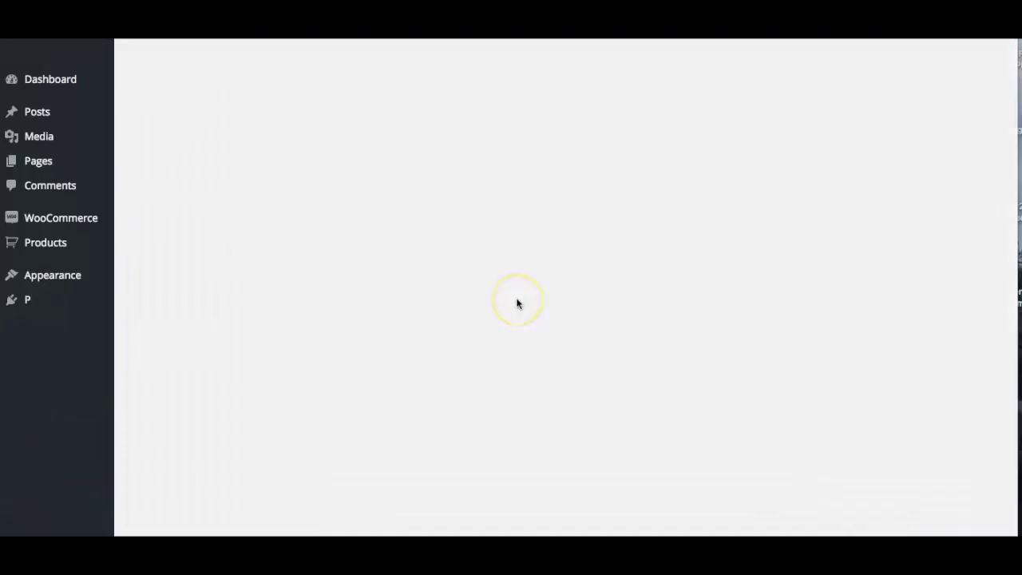
scroll(516, 301, "down", 2)
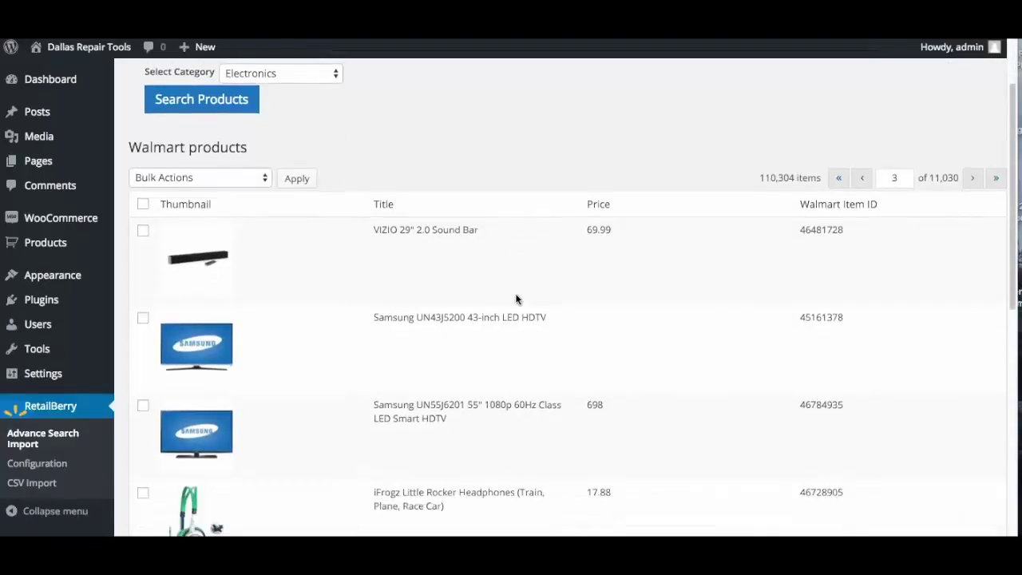